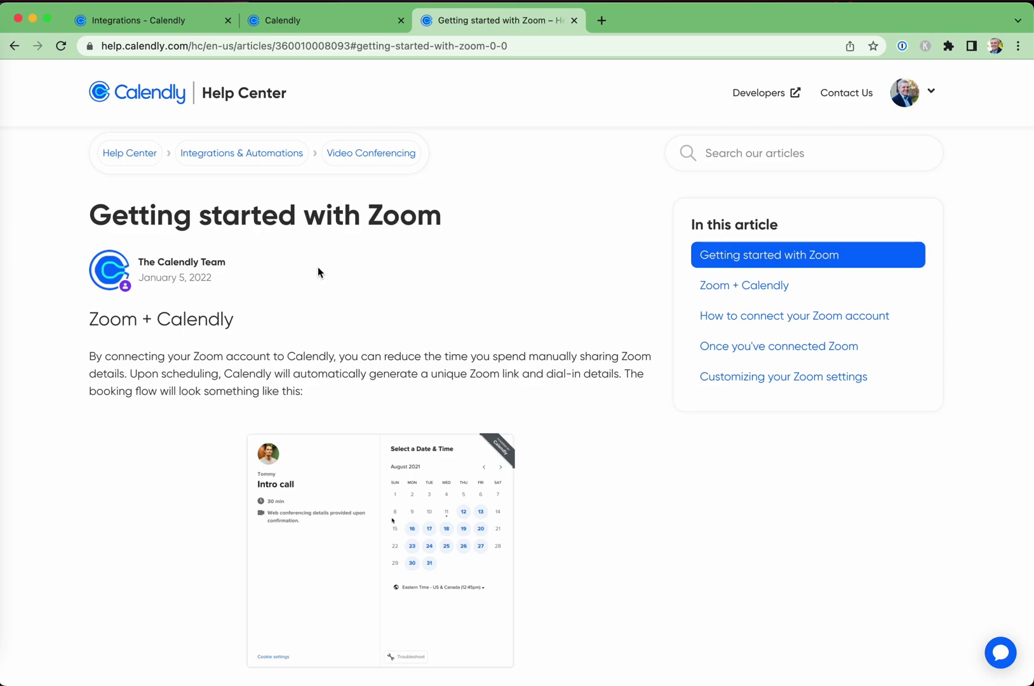
scroll(547, 321, "down", 4)
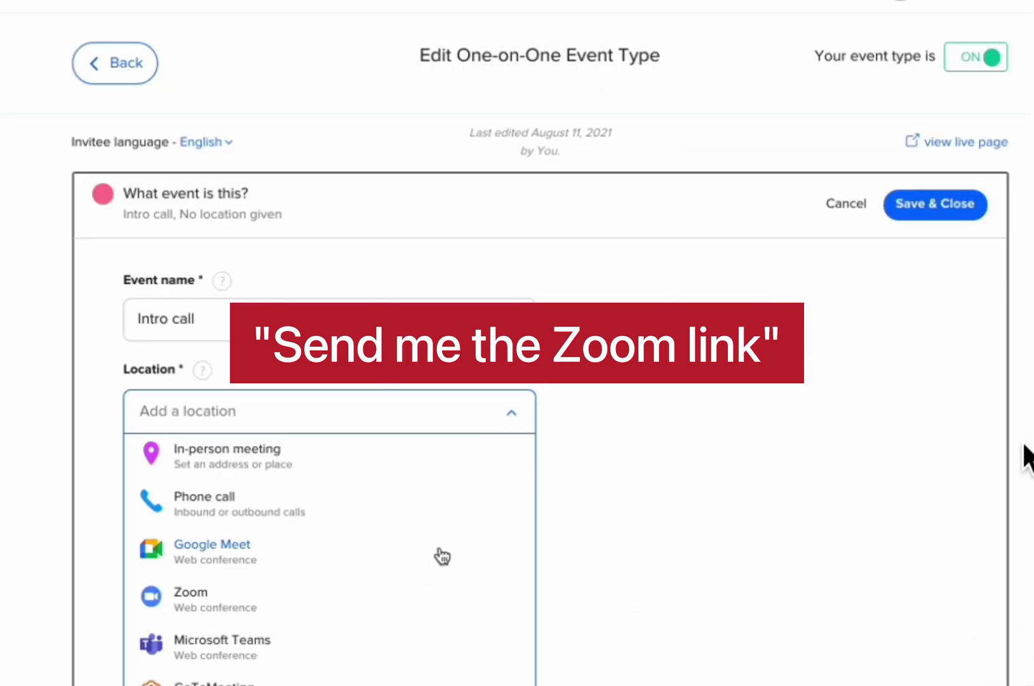
Set the Intro call event's location to Zoom and save it
left_click(427, 590)
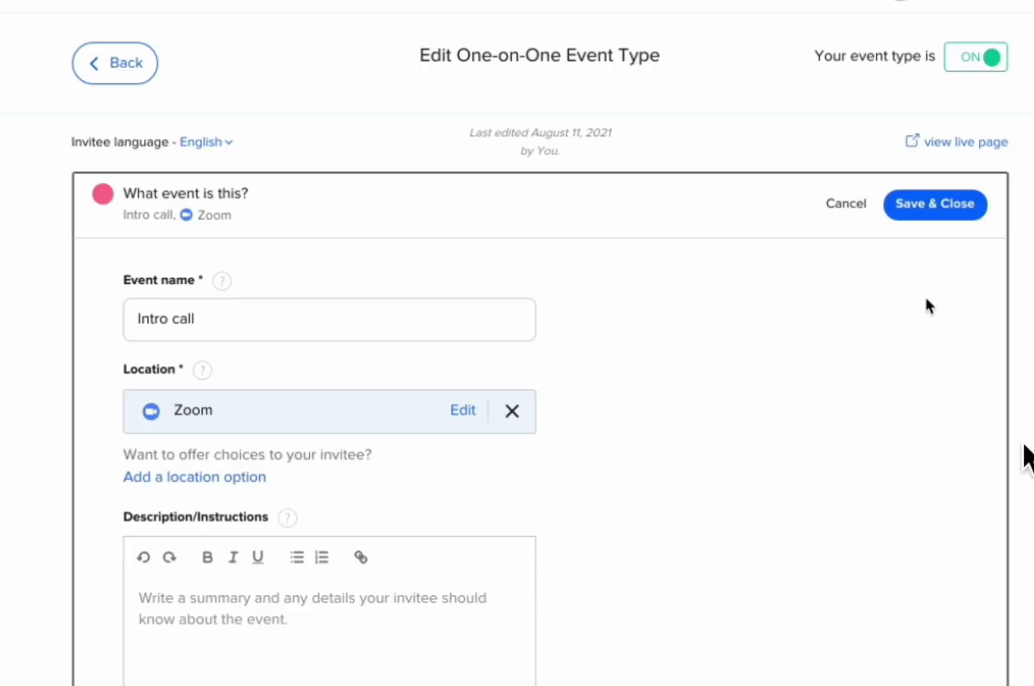
left_click(930, 211)
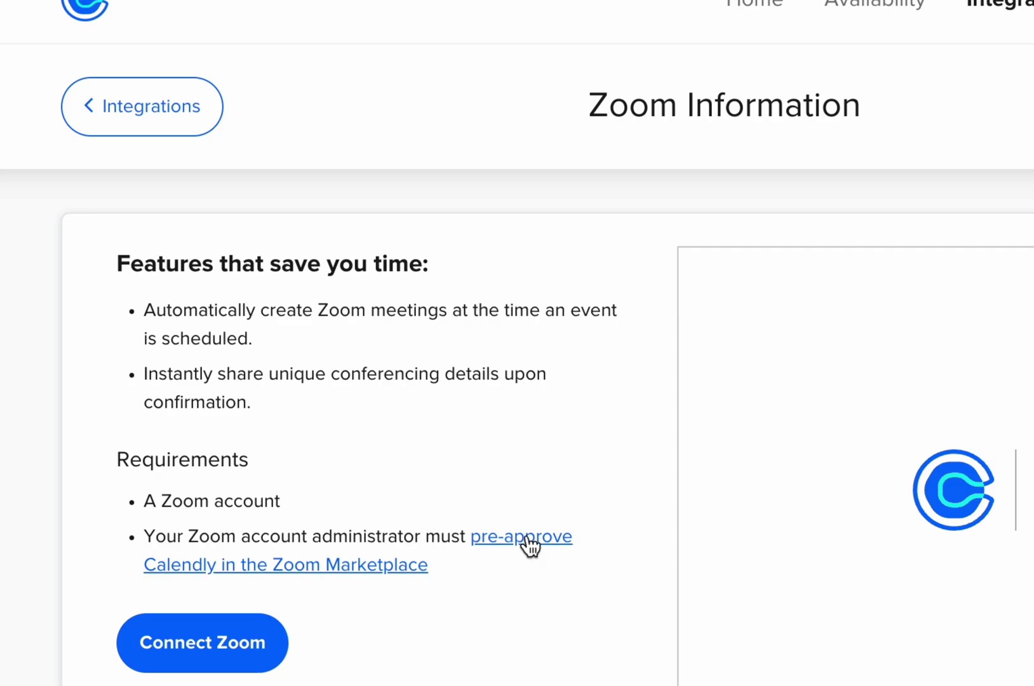
Open the Zoom connection help article and highlight the note on connecting accounts individually
left_click(529, 546)
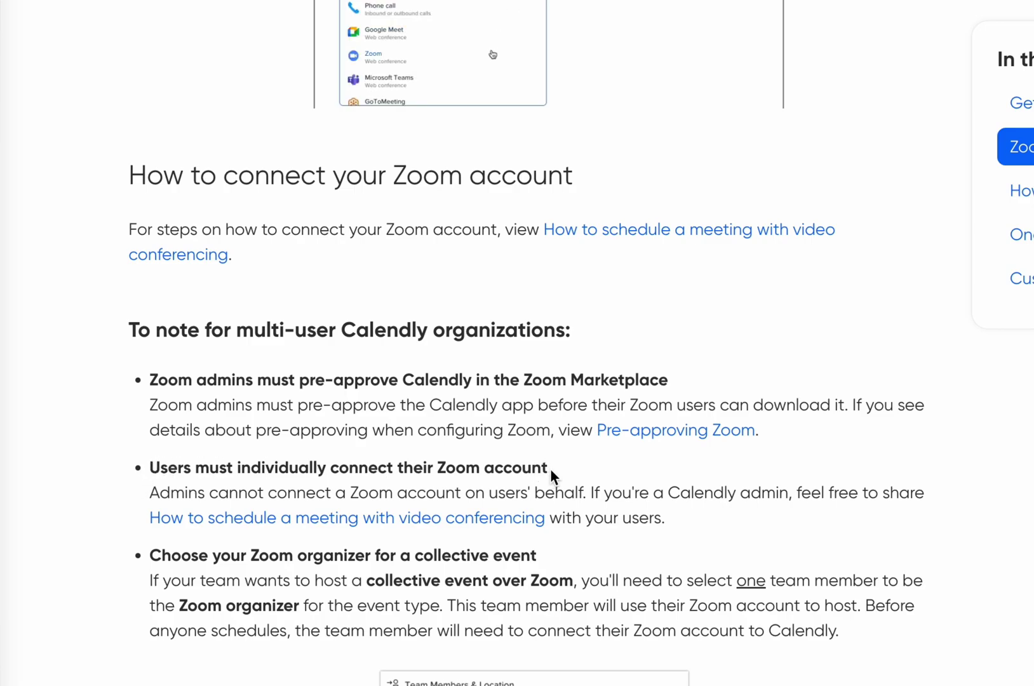
left_click_drag(549, 473, 154, 466)
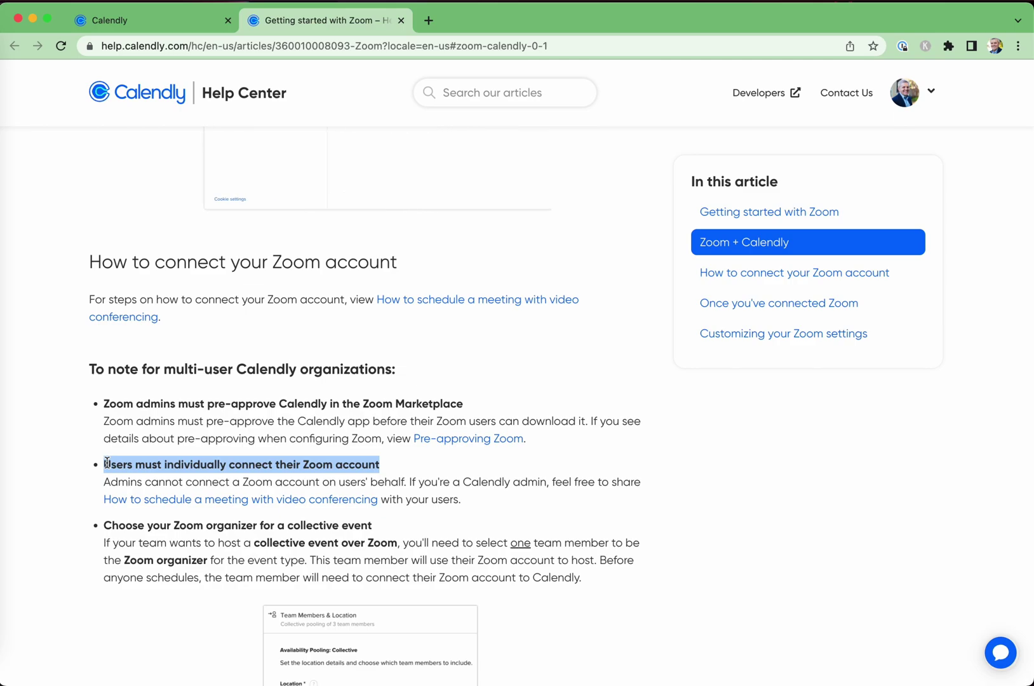
scroll(448, 450, "up", 3)
scroll(448, 456, "up", 5)
Go from Event Types to Integrations and open the Zoom integration details
left_click(154, 20)
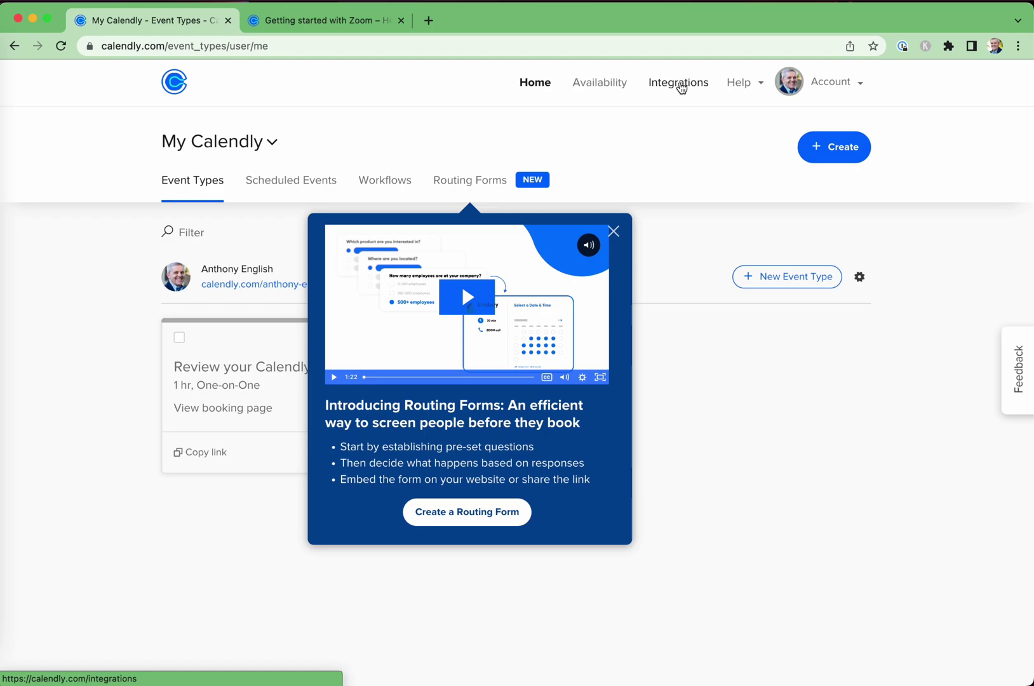
left_click(679, 85)
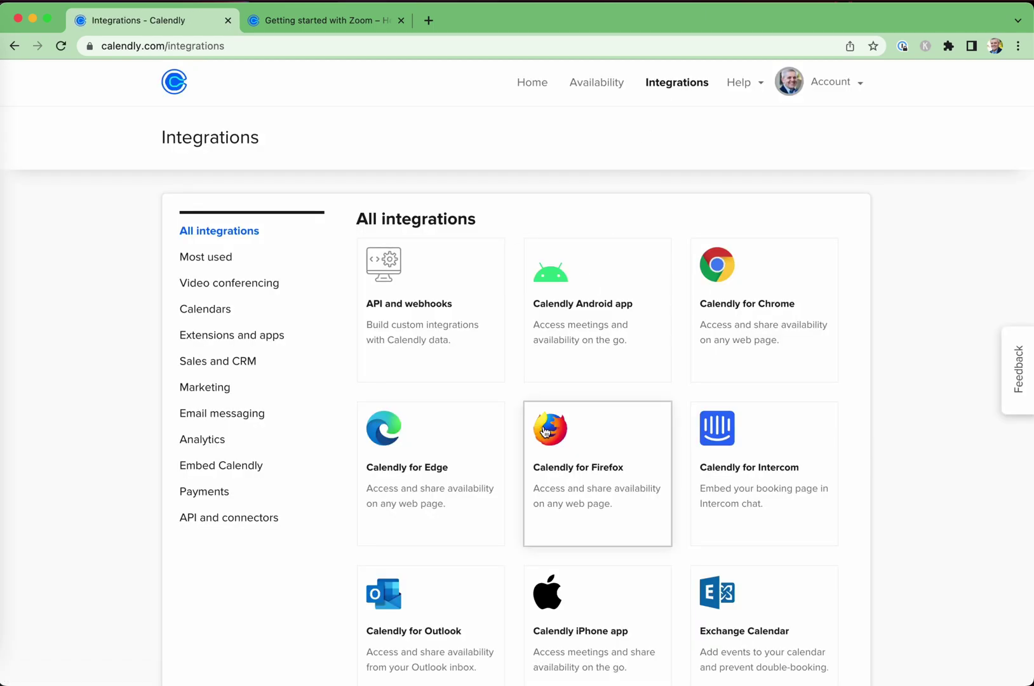
scroll(545, 433, "down", 5)
scroll(546, 432, "down", 10)
scroll(547, 431, "down", 5)
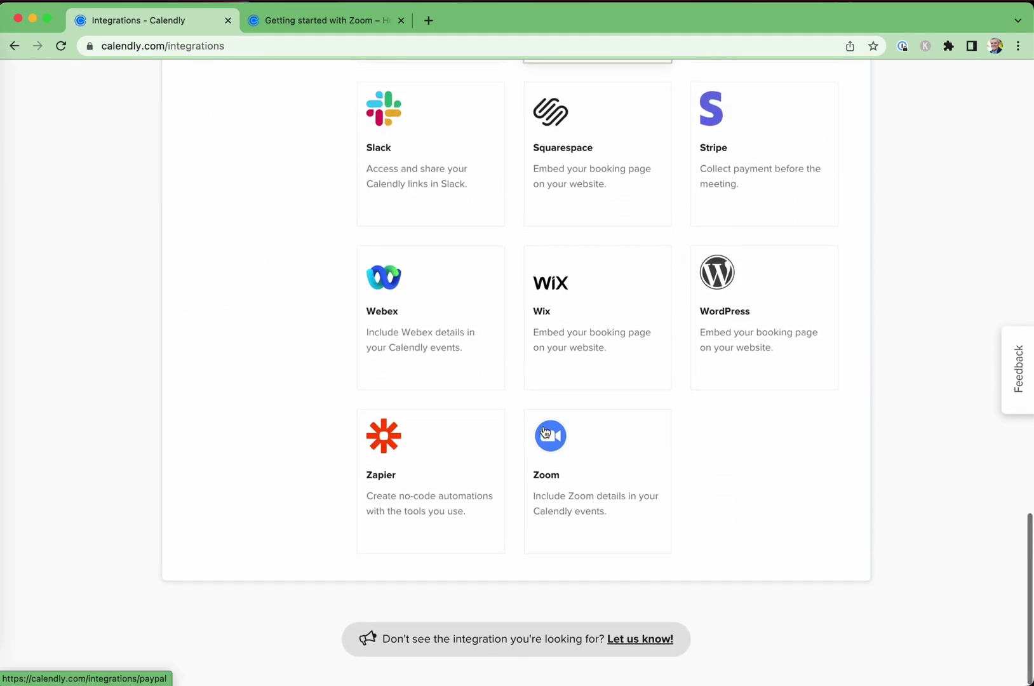
left_click(560, 481)
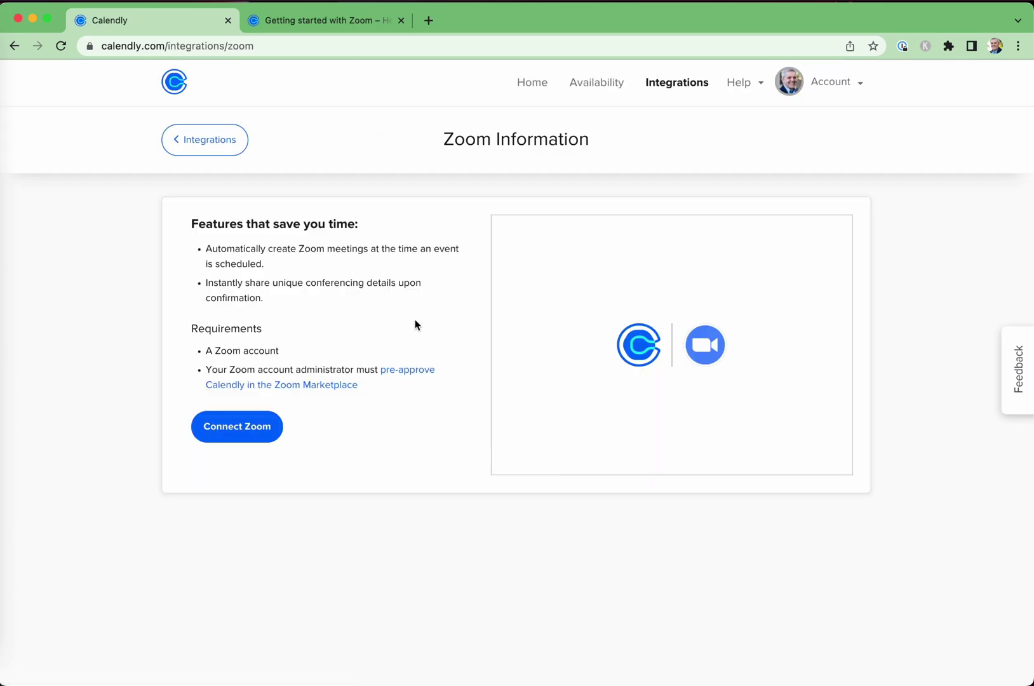
Connect Calendly to Zoom by signing in, then view the connected Zoom account
left_click(233, 435)
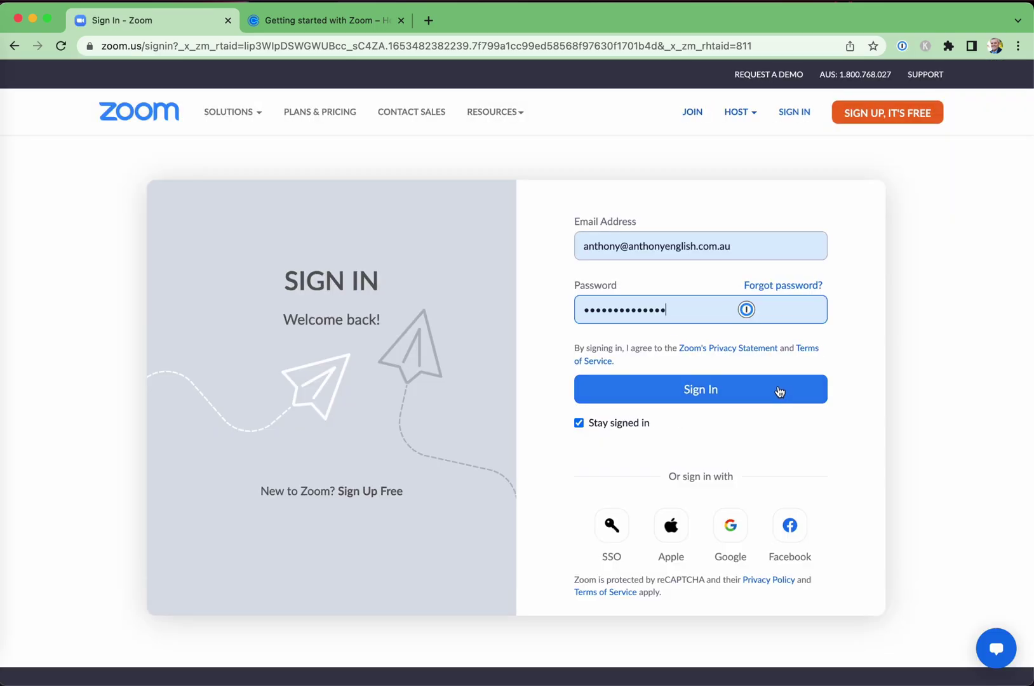
left_click(777, 388)
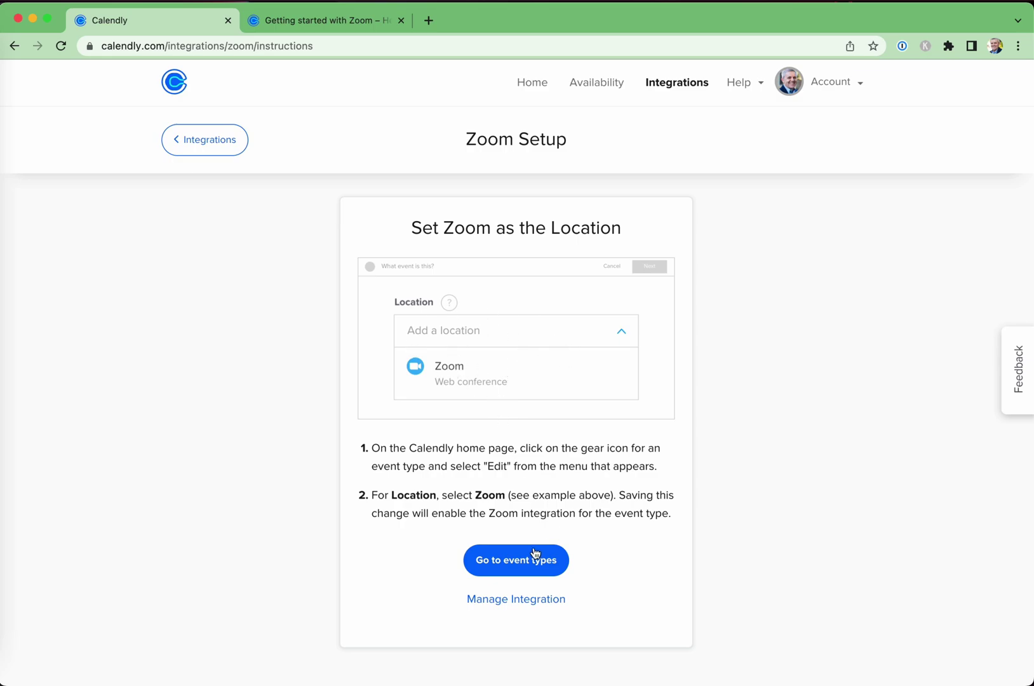
left_click(521, 597)
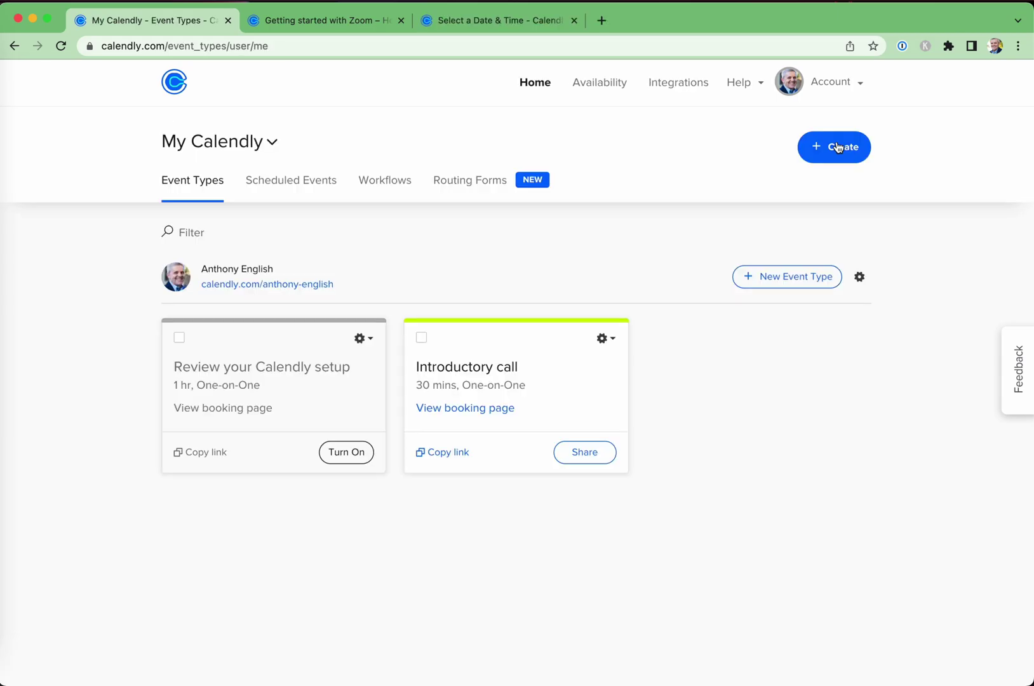
Start creating a new One-on-One event type
left_click(834, 146)
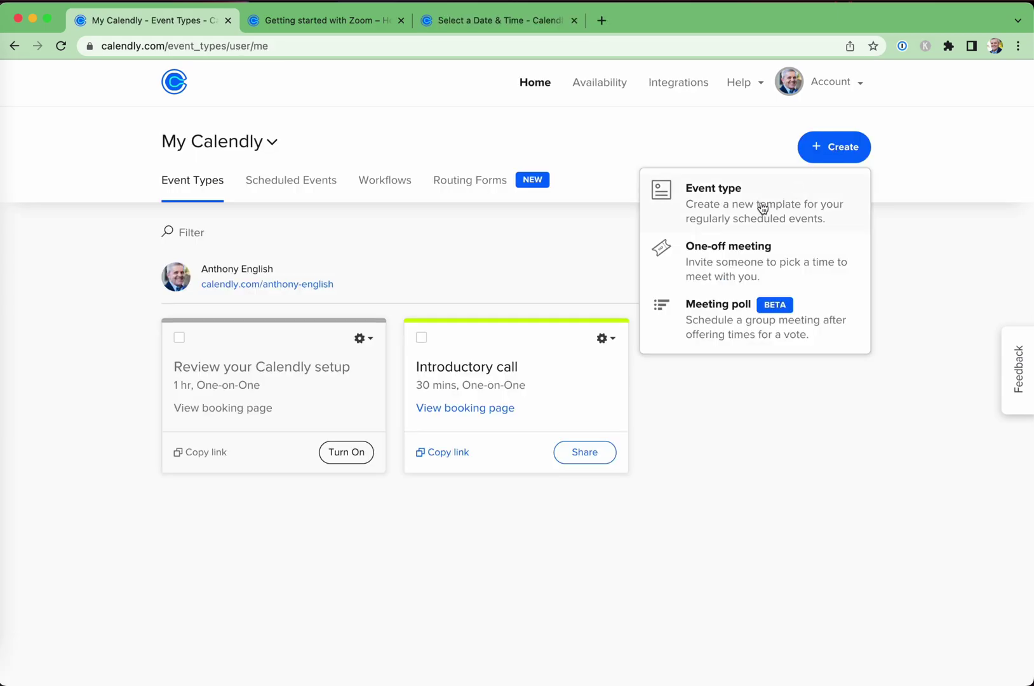
left_click(730, 211)
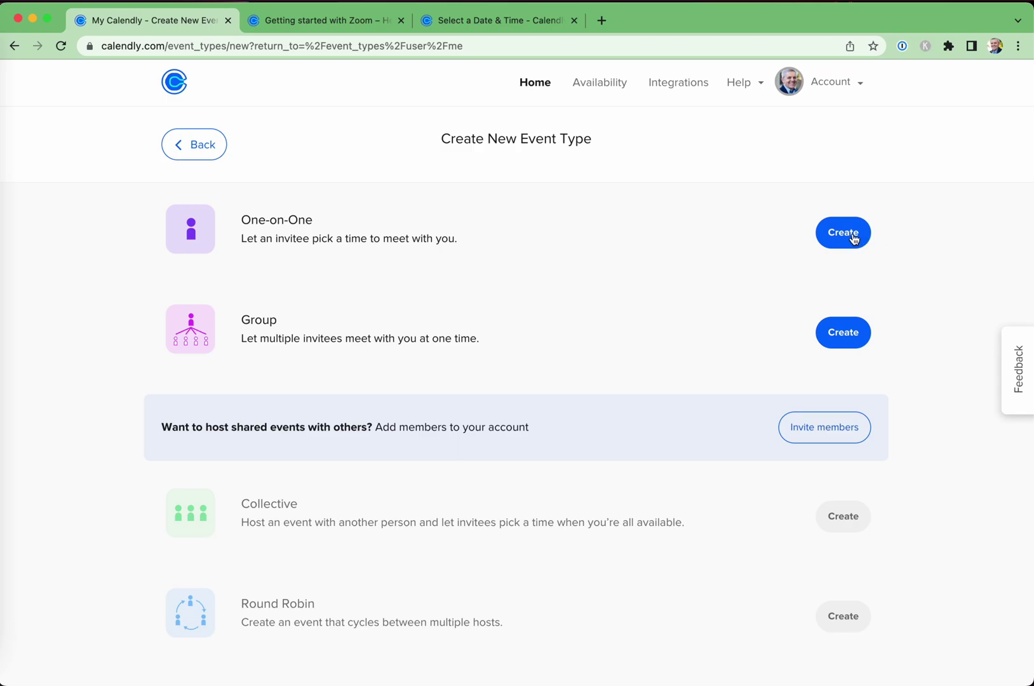
left_click(843, 233)
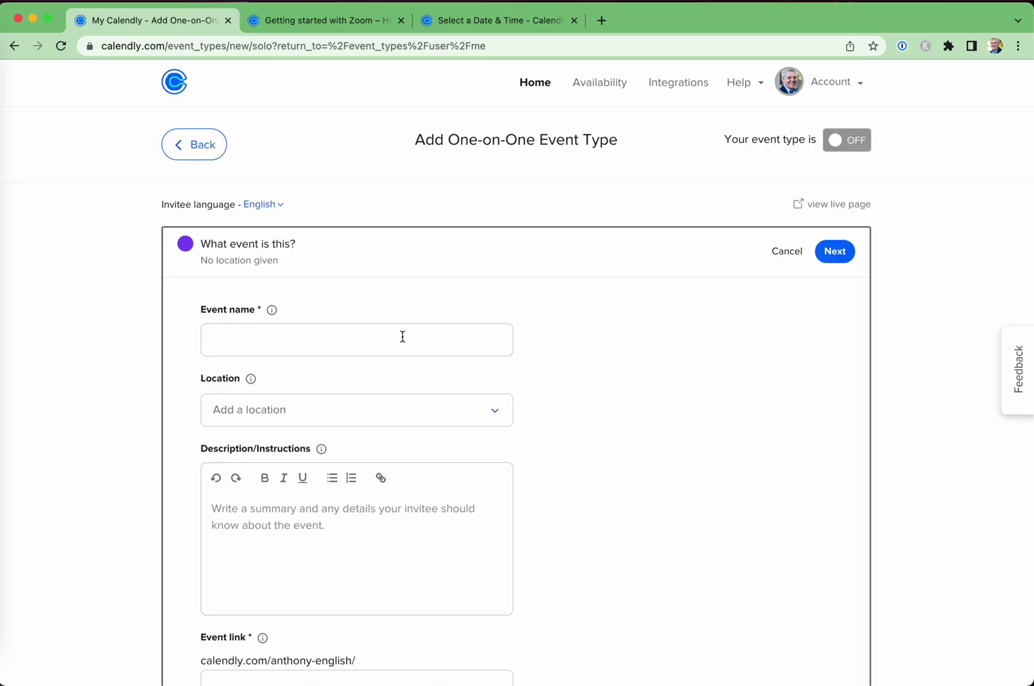
Name the event 'One-on-one meeting' and set its location to Zoom
left_click(402, 337)
type("One-on-one meeting")
left_click(500, 415)
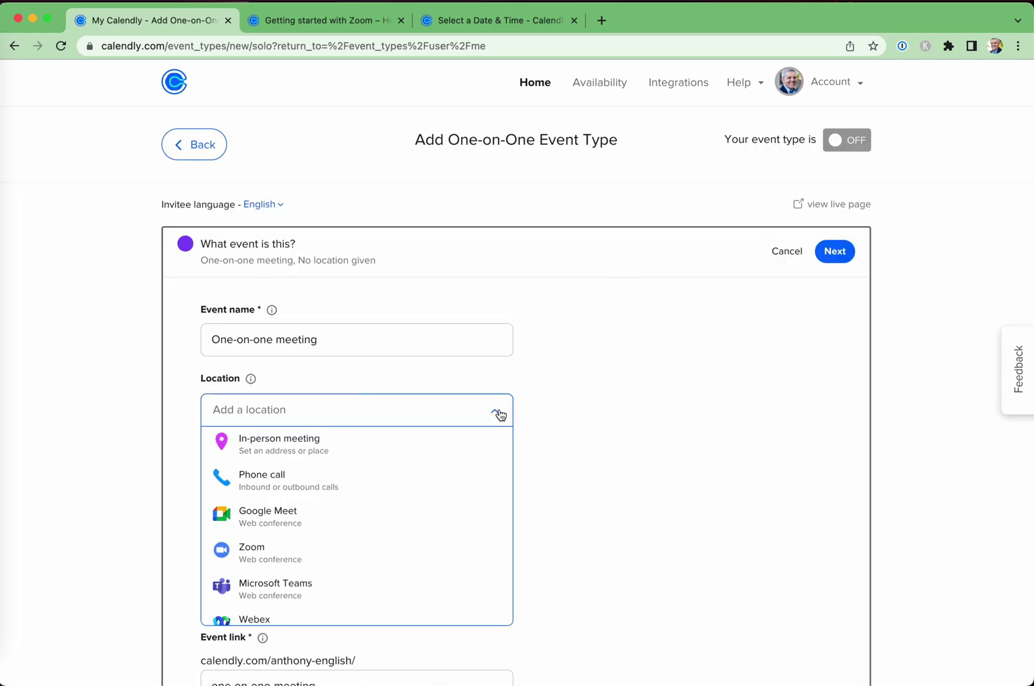
left_click(265, 565)
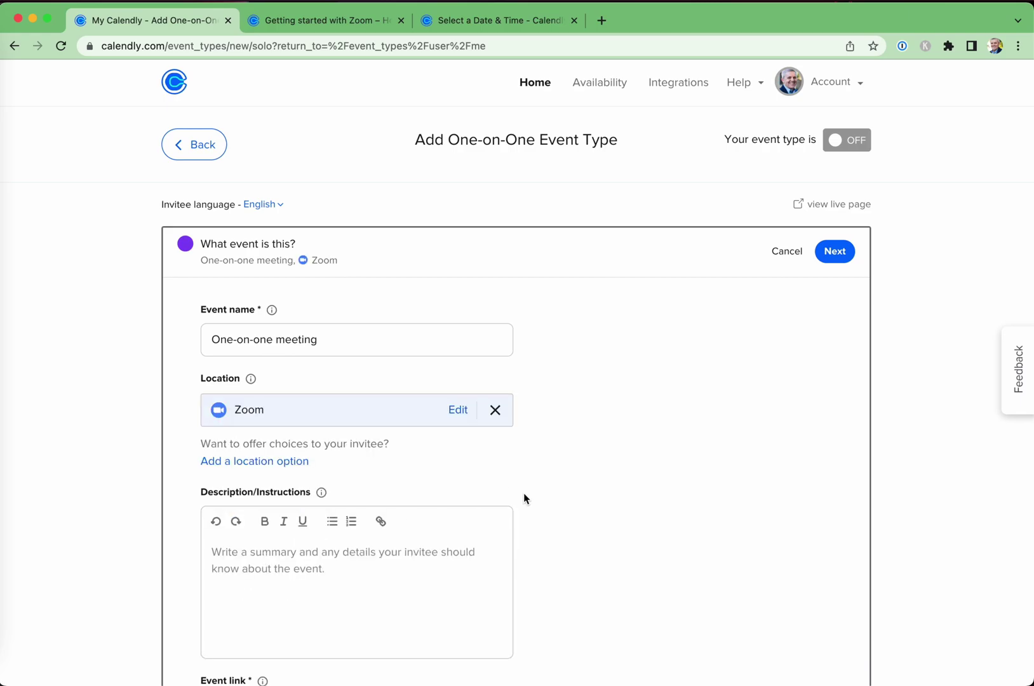
scroll(524, 492, "down", 2)
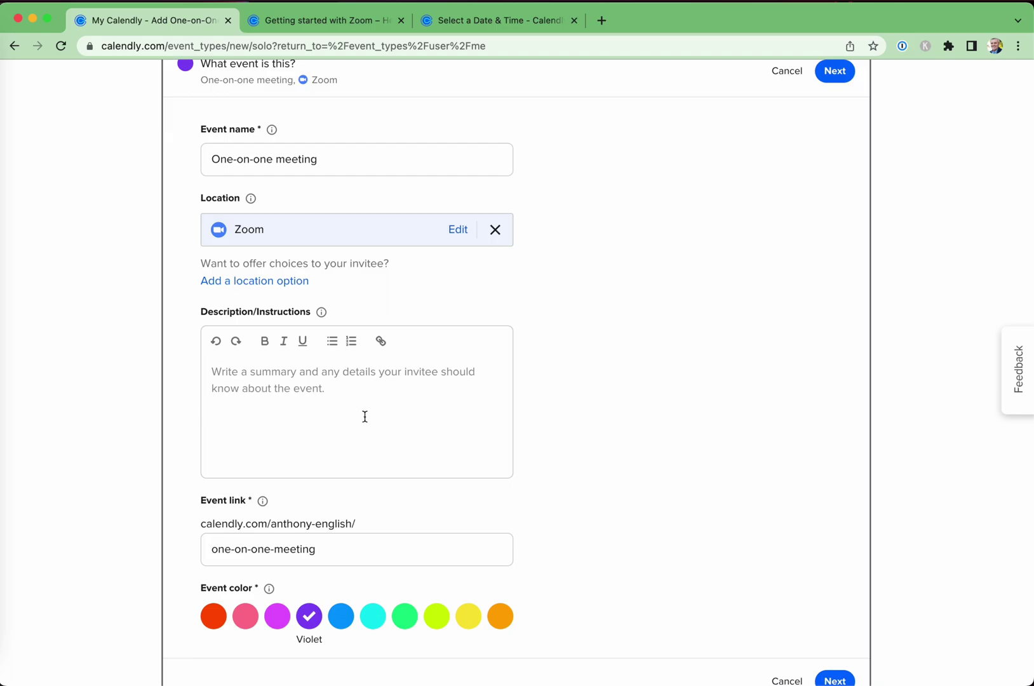
scroll(562, 370, "up", 2)
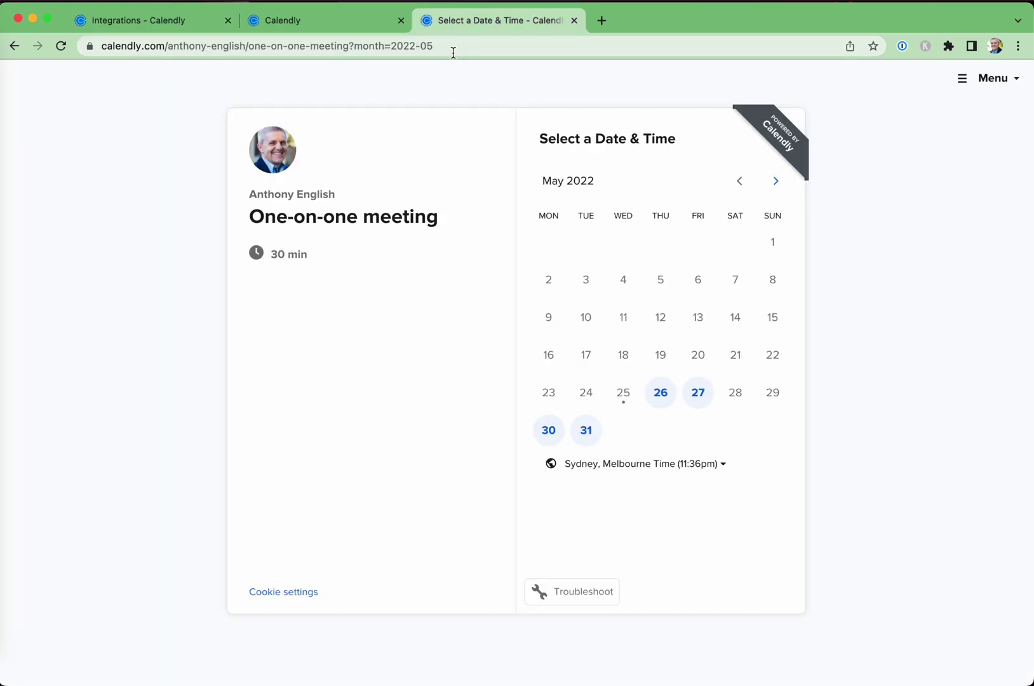
Book the One-on-one meeting for Thursday, May 26, 2022 at 11:30am
left_click(664, 400)
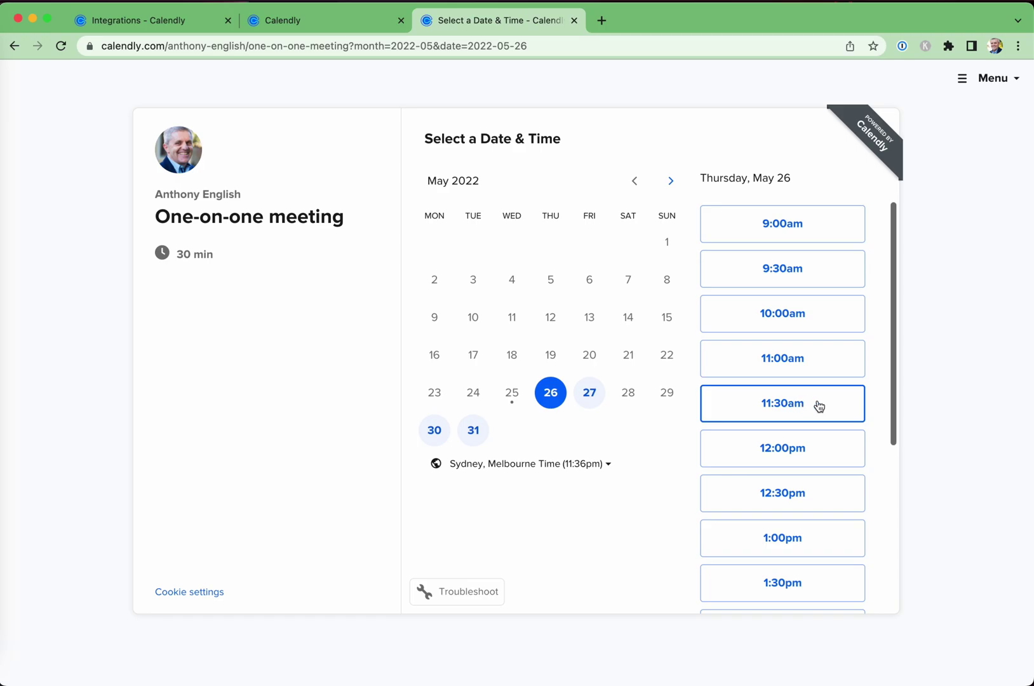
left_click(818, 406)
left_click(845, 402)
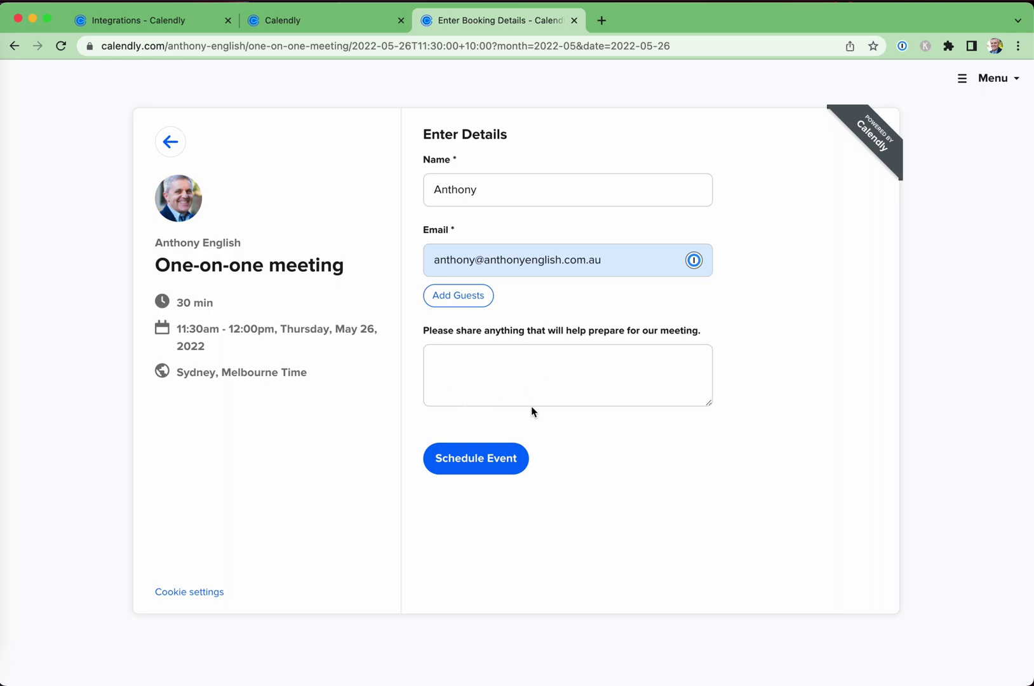
left_click(460, 463)
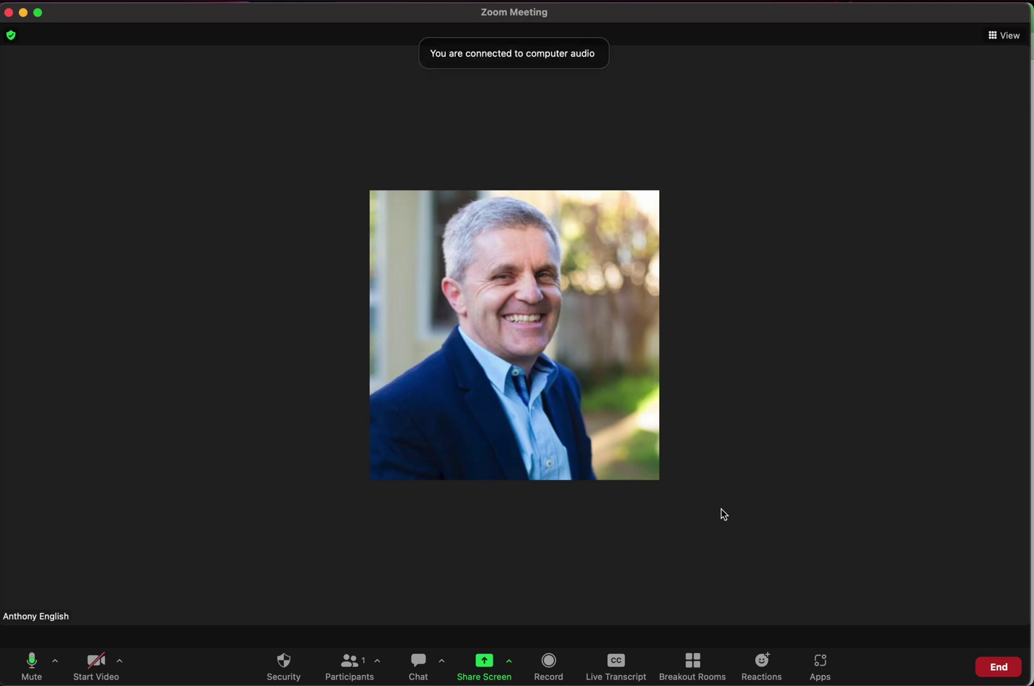
End the Zoom meeting for all participants and close the Zoom home window
left_click(998, 666)
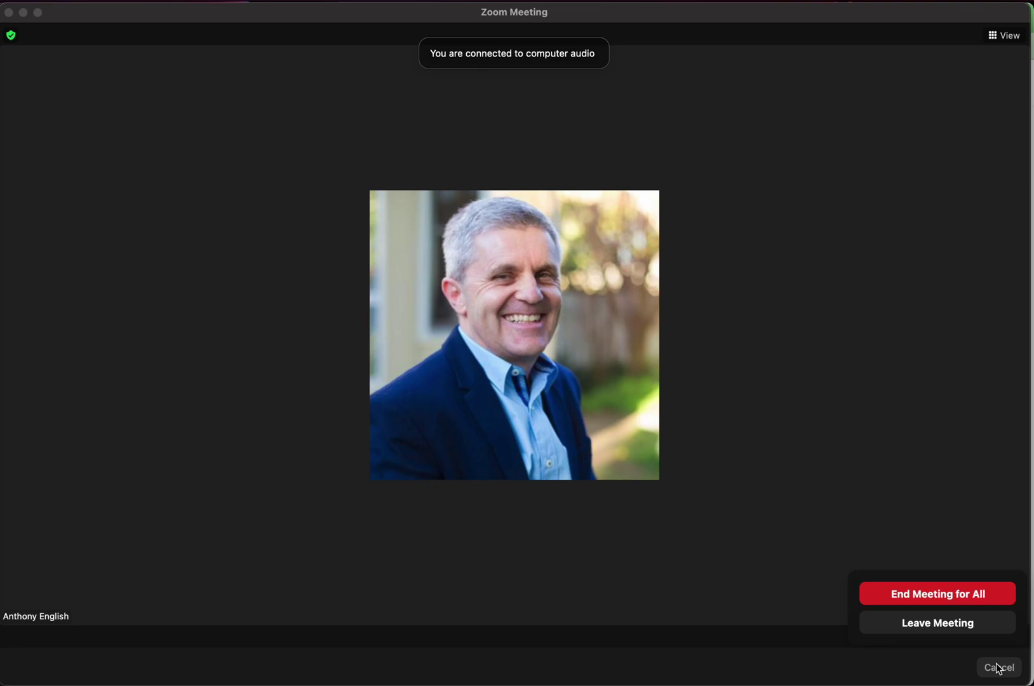
left_click(998, 600)
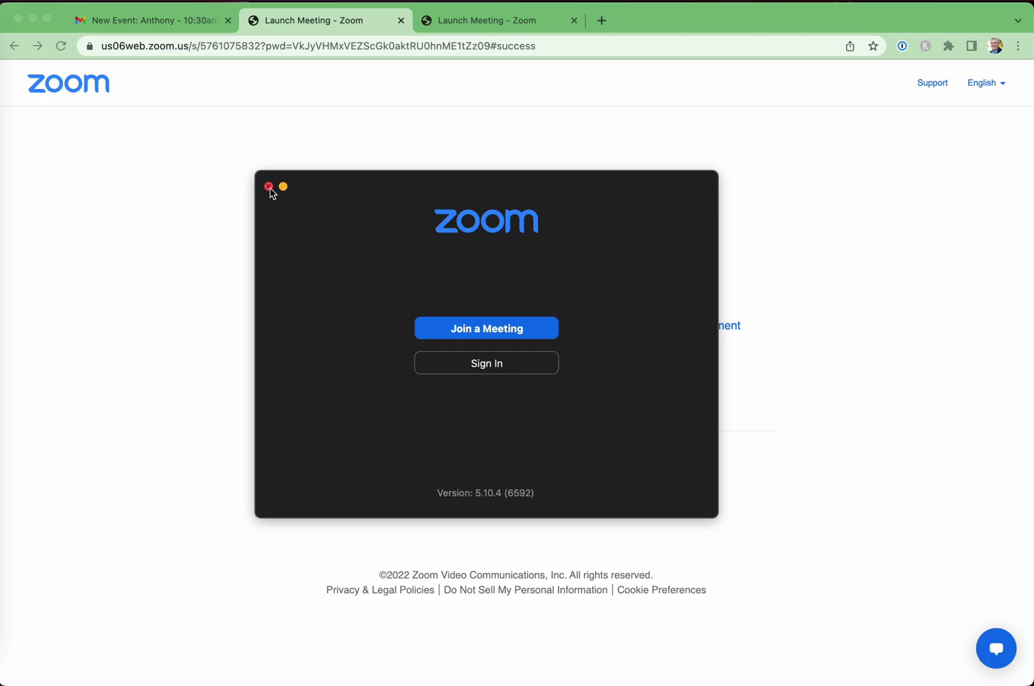
left_click(269, 188)
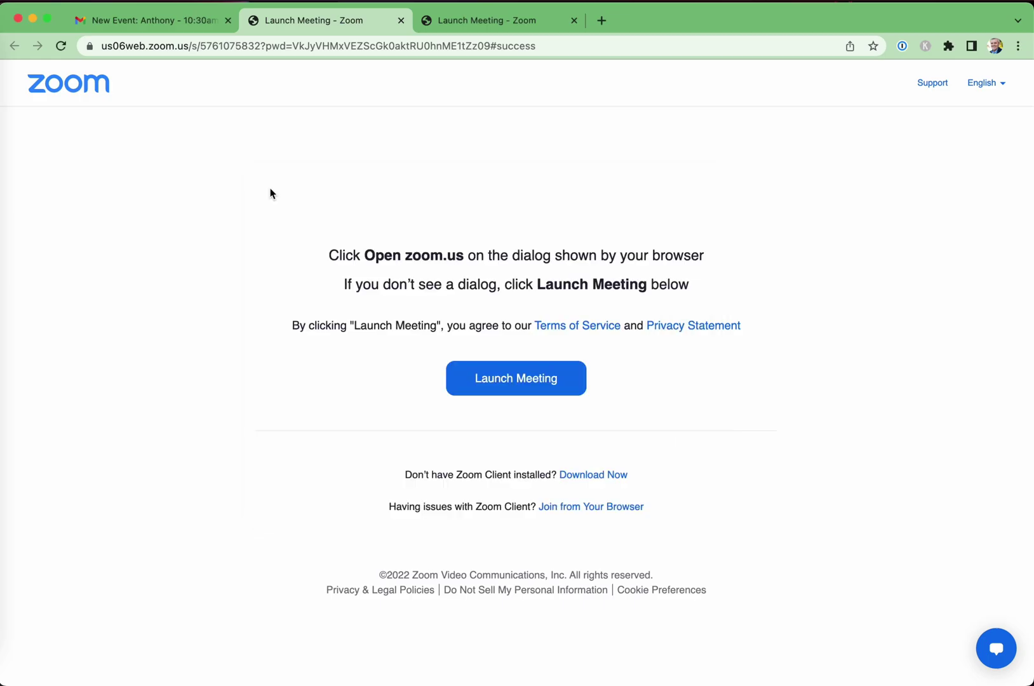